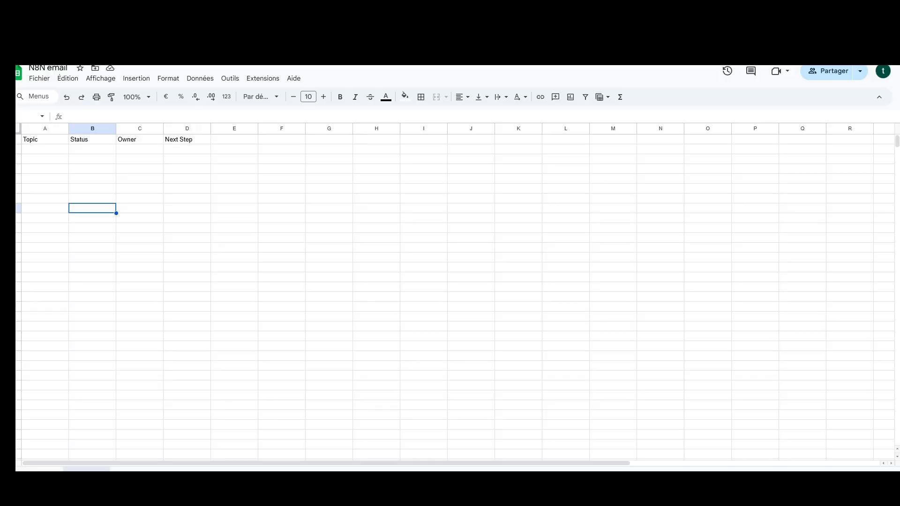
Enter "deployment" as the topic and "in progress" as the status in the first row below the headers.
{"action": "left_click", "coordinate": [44, 153]}
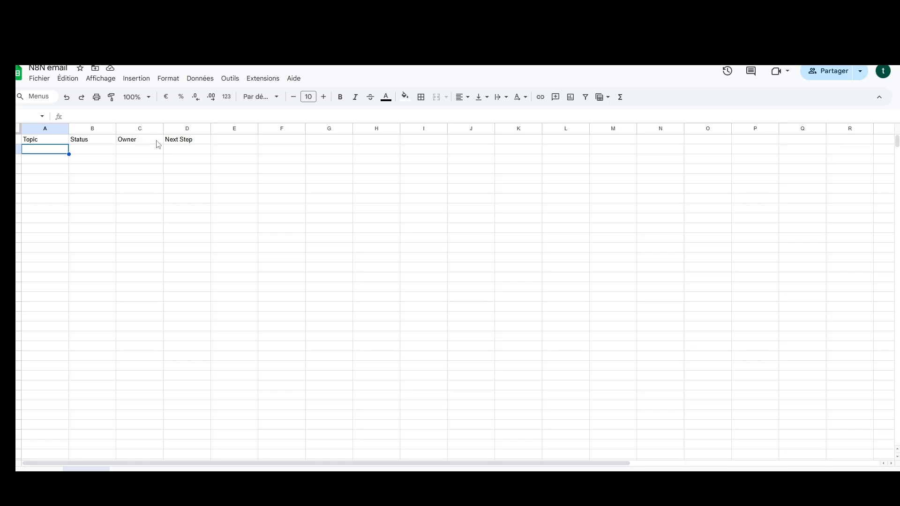
{"action": "double_click", "coordinate": [62, 150]}
{"action": "type", "text": "depl"}
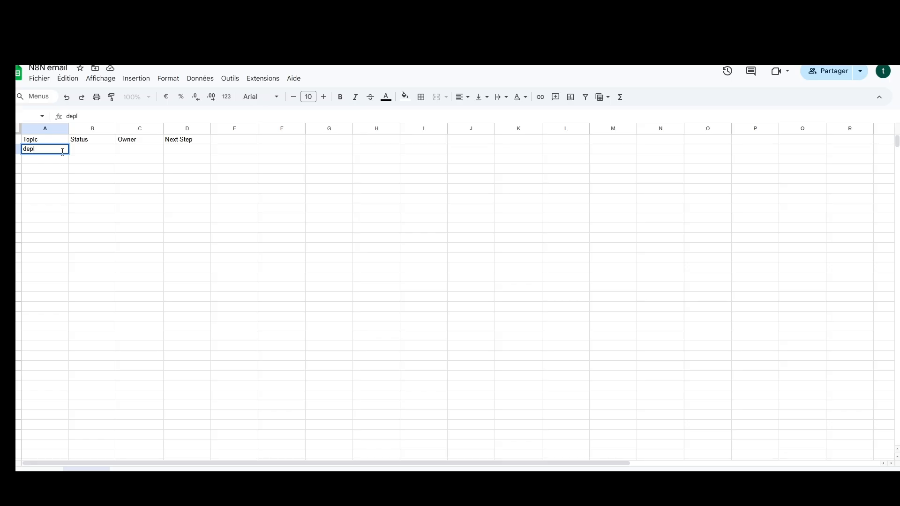
{"action": "type", "text": "oyment"}
{"action": "key", "text": "Tab"}
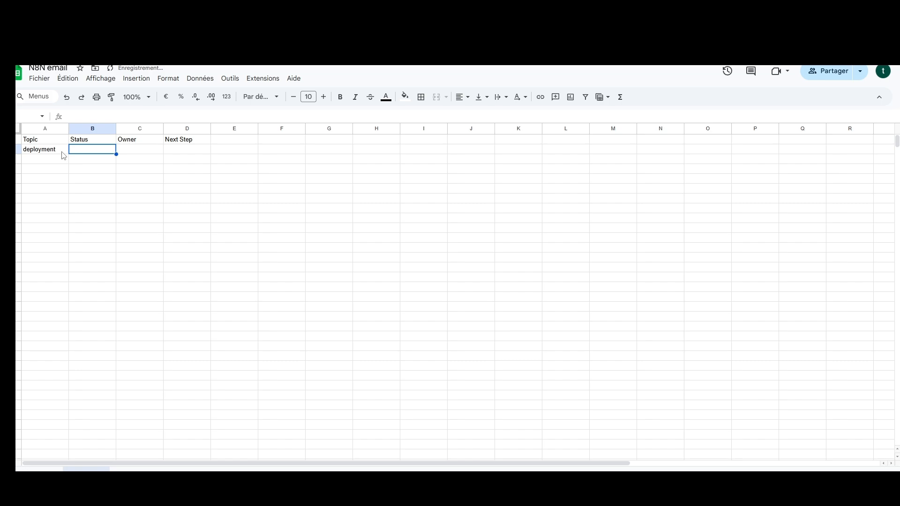
{"action": "type", "text": "in progress"}
{"action": "key", "text": "Tab"}
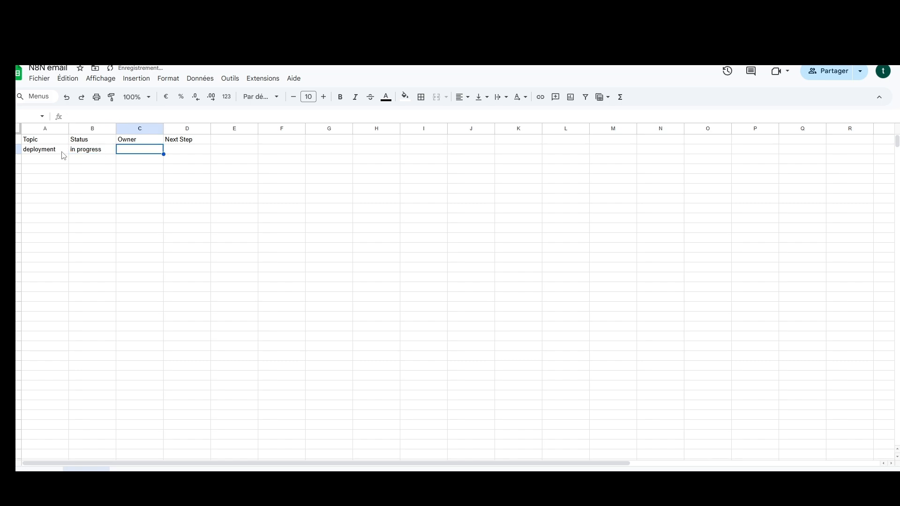
Complete the deployment row with the owner's first name and the next step "psot go live qa".
{"action": "type", "text": "james"}
{"action": "key", "text": "Tab"}
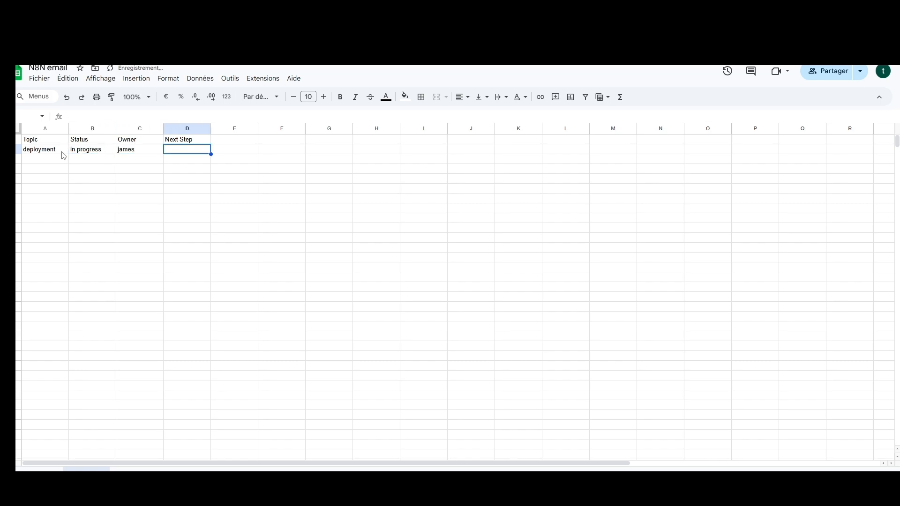
{"action": "type", "text": "psot"}
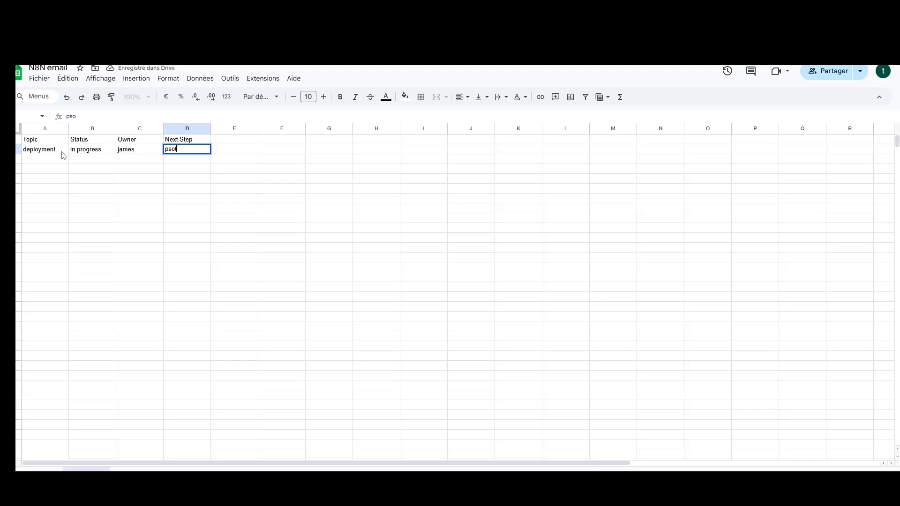
{"action": "type", "text": " go live qa"}
{"action": "key", "text": "Return"}
Enter "go lvie" as the topic and "done" as the status in the row below the deployment entry.
{"action": "left_click", "coordinate": [63, 156]}
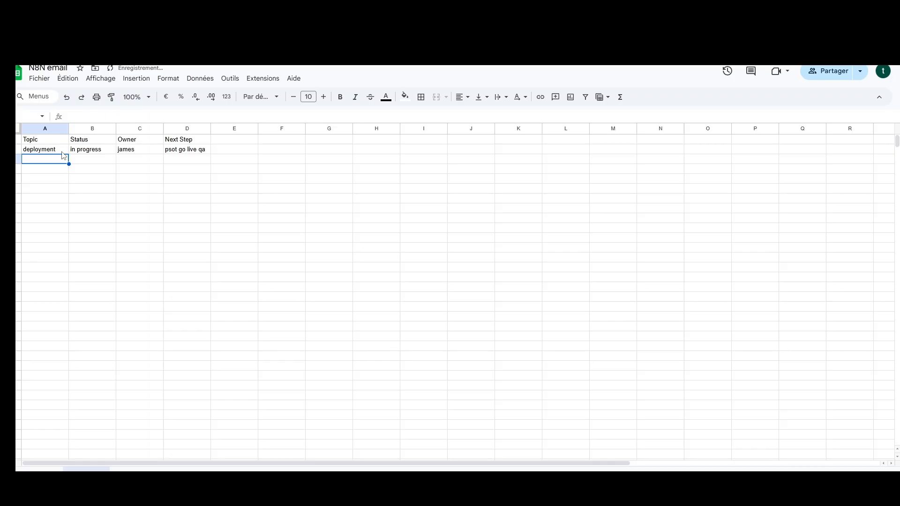
{"action": "type", "text": "go lvie"}
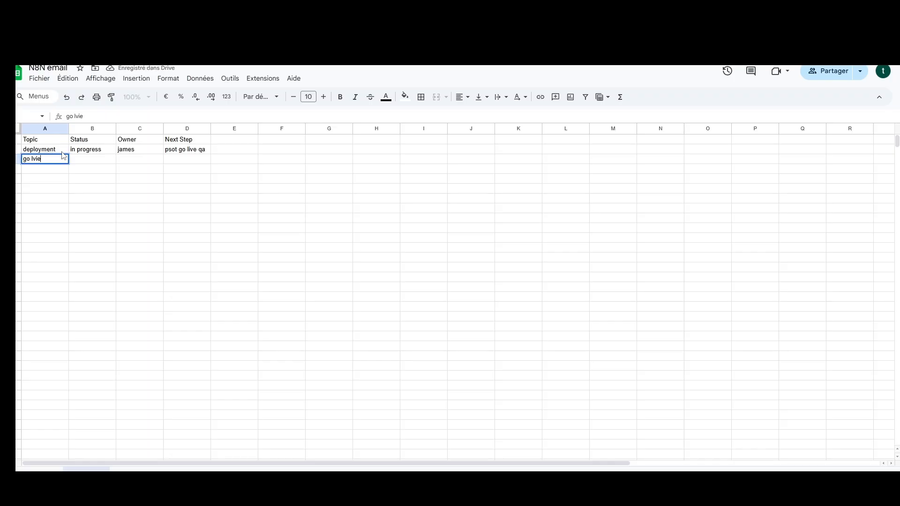
{"action": "key", "text": "Tab"}
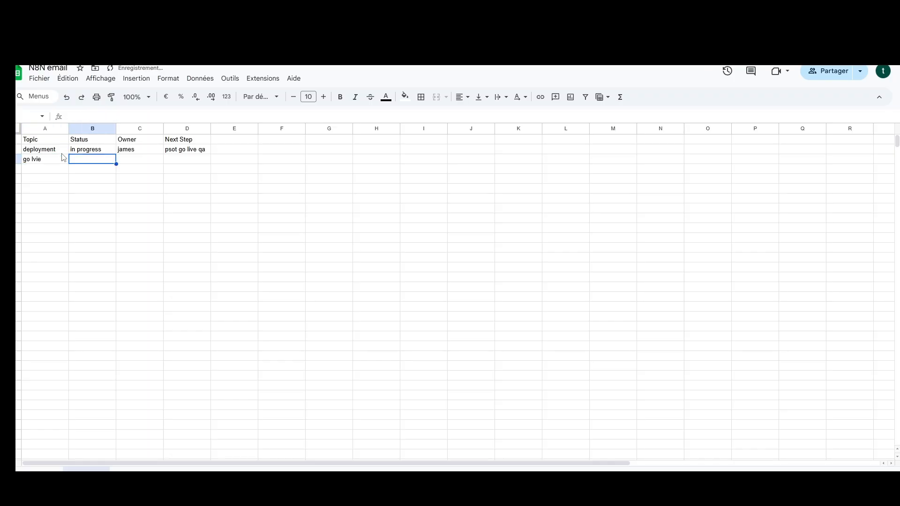
{"action": "left_click", "coordinate": [62, 151]}
{"action": "left_click", "coordinate": [96, 153]}
{"action": "left_click", "coordinate": [98, 161]}
{"action": "type", "text": "done"}
{"action": "key", "text": "Tab"}
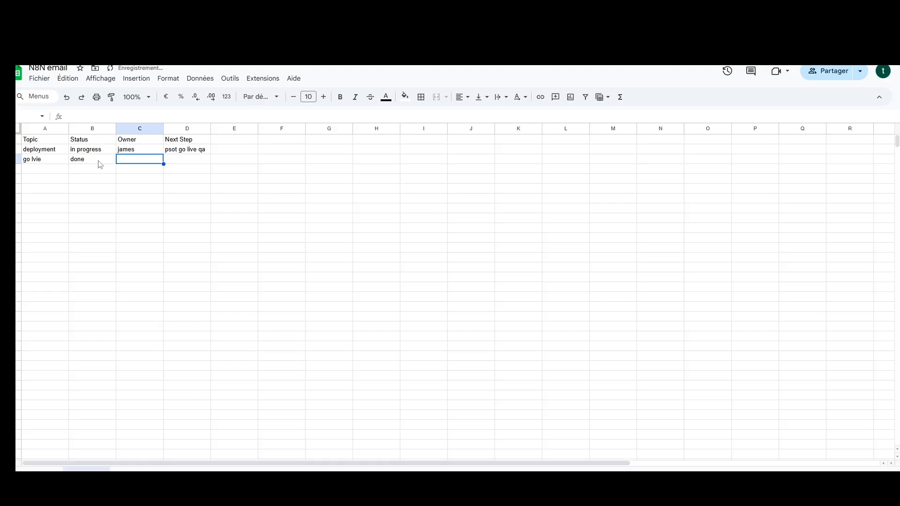
Complete the second entry with the owner's first name and "none" as the next step.
{"action": "type", "text": "ngiel"}
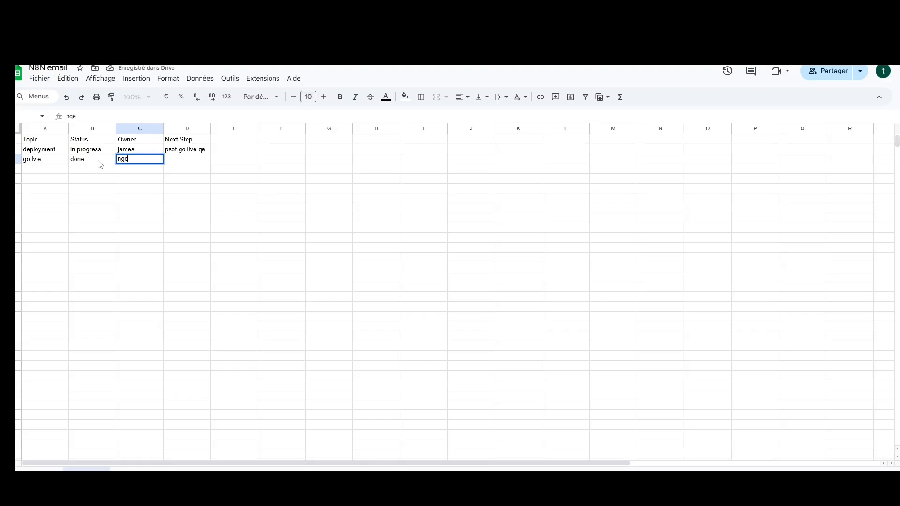
{"action": "key", "text": "BackSpace"}
{"action": "key", "text": "BackSpace"}
{"action": "key", "text": "BackSpace"}
{"action": "key", "text": "BackSpace"}
{"action": "key", "text": "BackSpace"}
{"action": "type", "text": "angela"}
{"action": "key", "text": "Tab"}
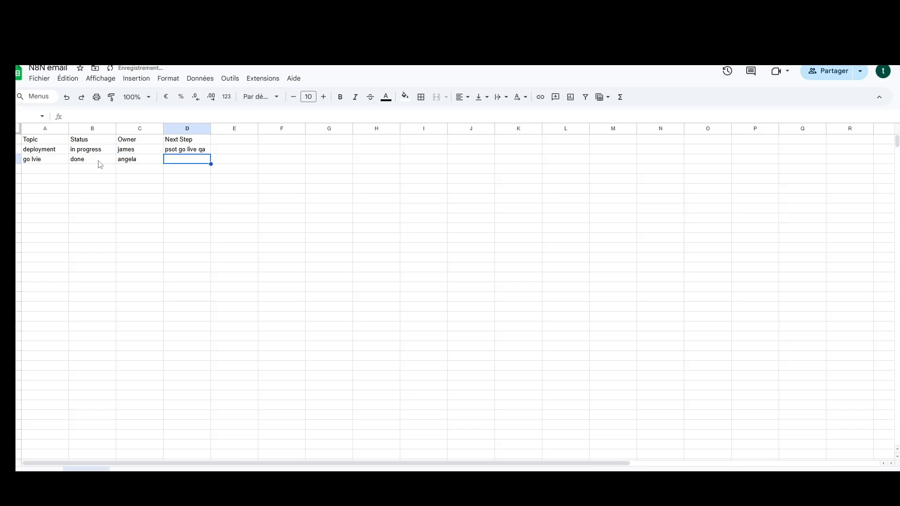
{"action": "type", "text": "none"}
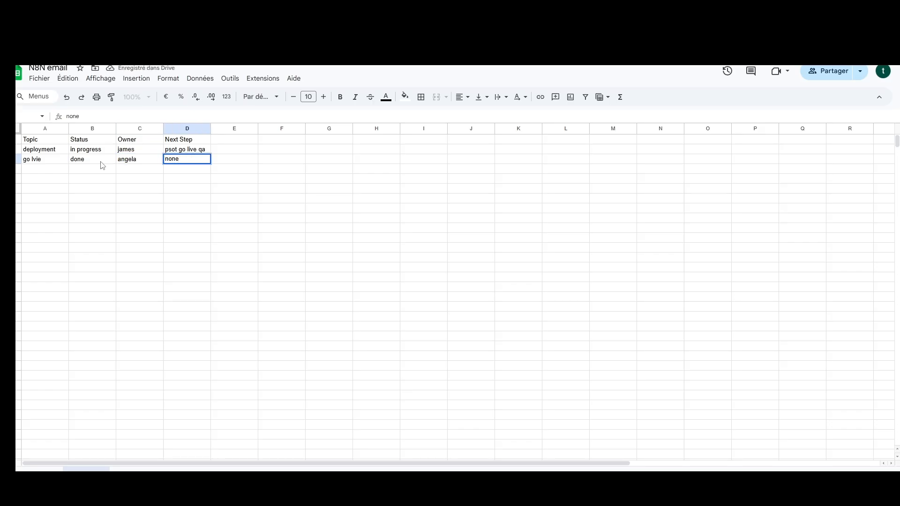
{"action": "left_click", "coordinate": [132, 173]}
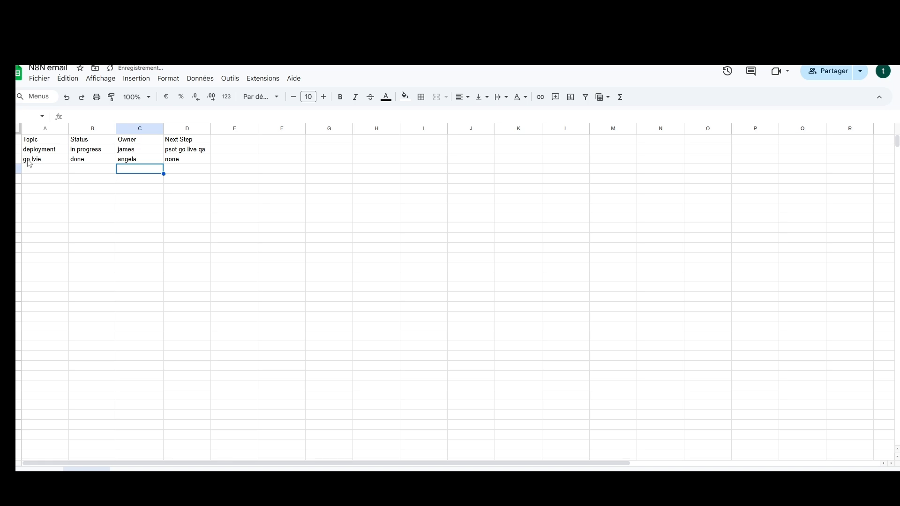
Correct the misspelled topic of the second entry to "go live".
{"action": "double_click", "coordinate": [42, 162]}
{"action": "left_click_drag", "start_coordinate": [43, 159], "coordinate": [35, 158]}
{"action": "type", "text": "live"}
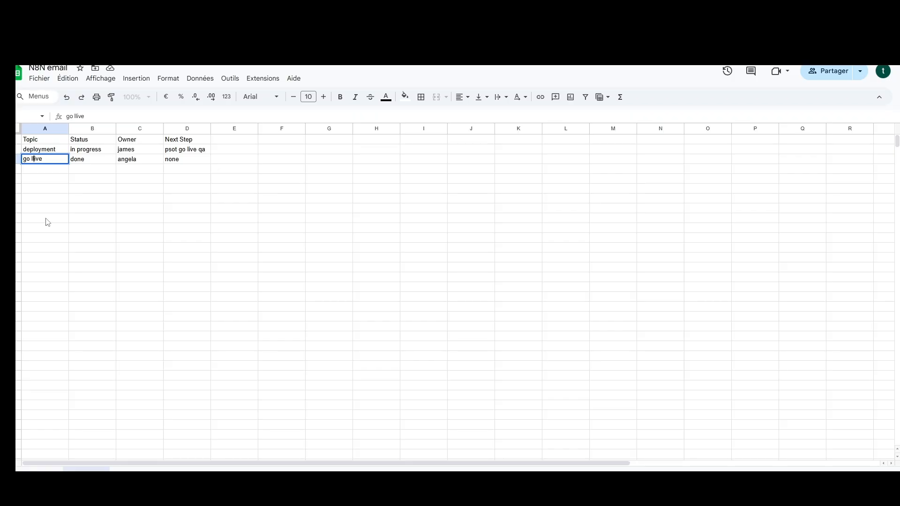
{"action": "key", "text": "Left"}
{"action": "key", "text": "Left"}
{"action": "key", "text": "Left"}
{"action": "key", "text": "BackSpace"}
{"action": "key", "text": "Return"}
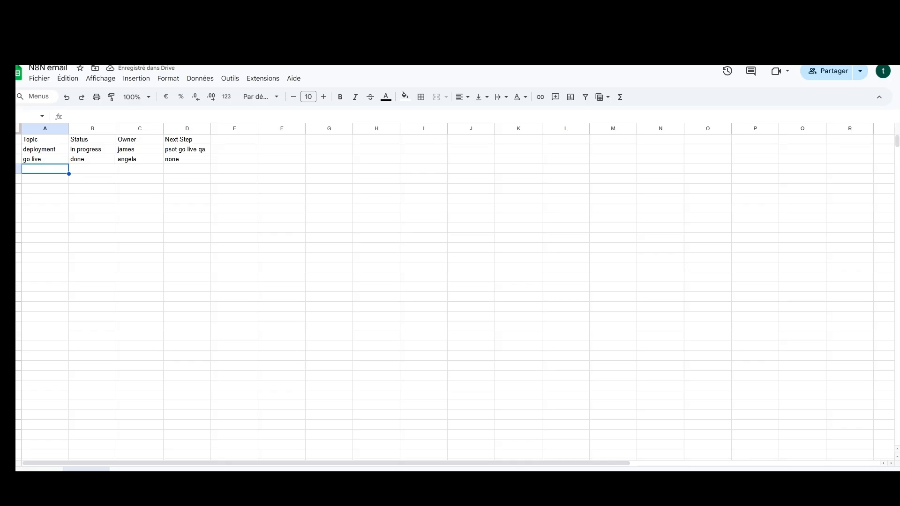
Execute the meeting minutes workflow in n8n and open the newest "Meeting notes today's meeting" email in the Gmail inbox.
{"action": "left_click", "coordinate": [66, 26]}
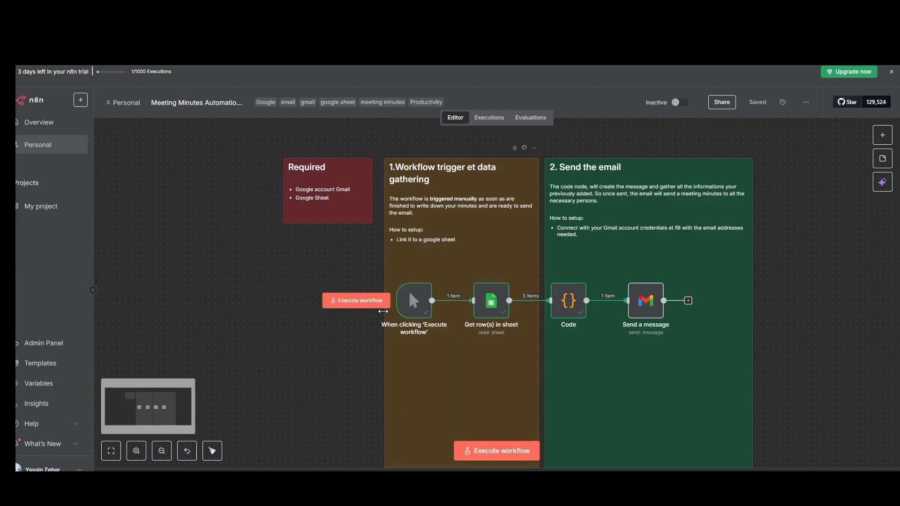
{"action": "left_click", "coordinate": [506, 453]}
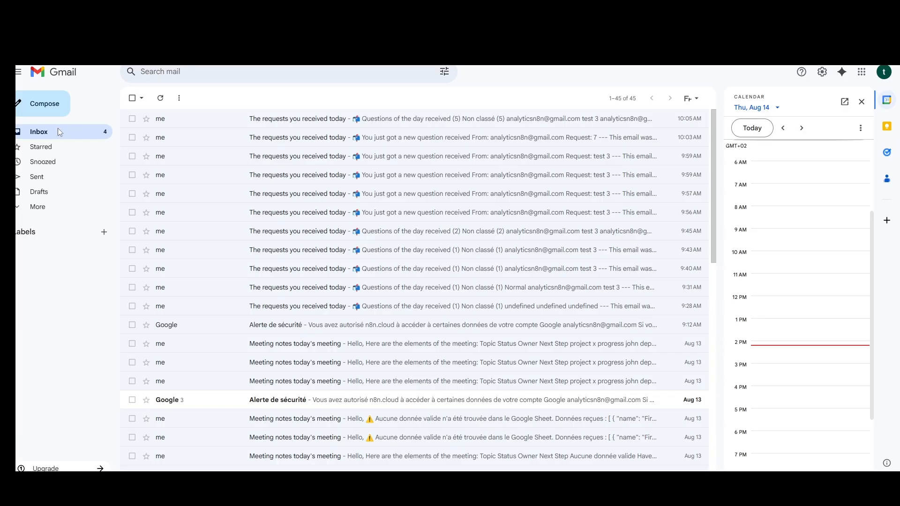
{"action": "left_click", "coordinate": [60, 132]}
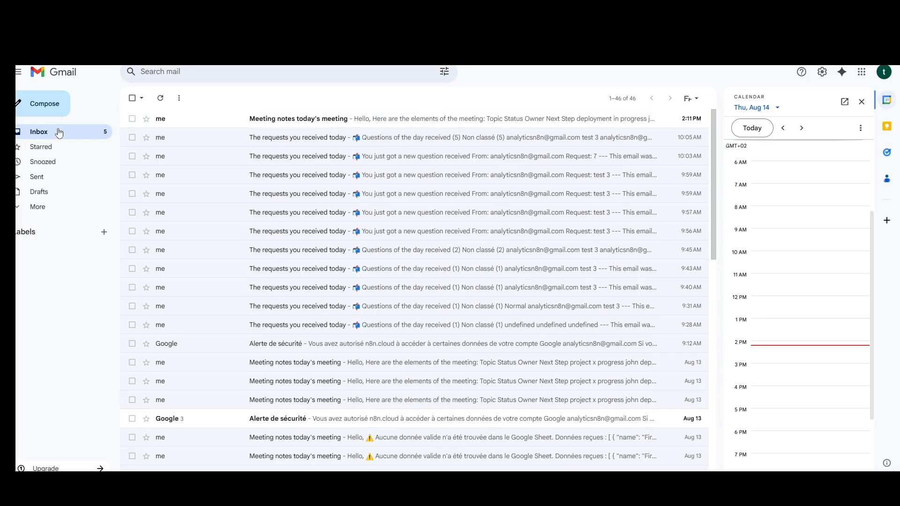
{"action": "left_click", "coordinate": [308, 124]}
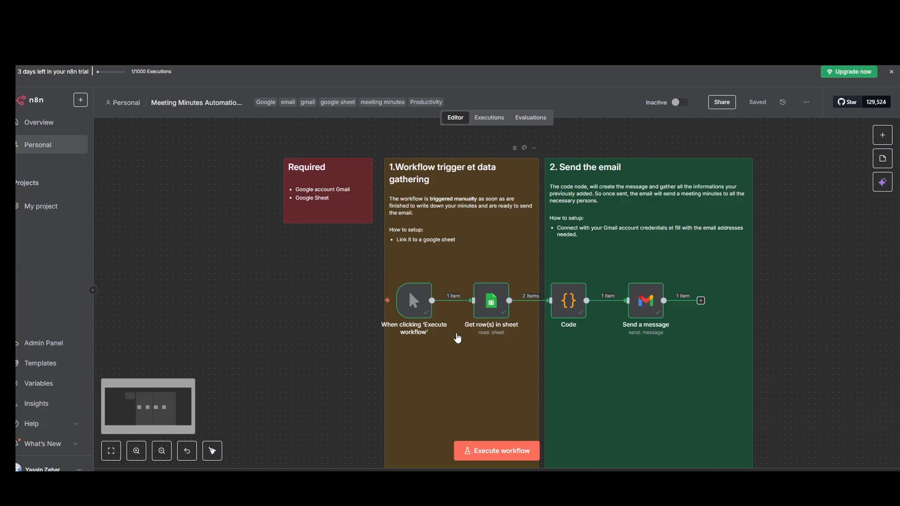
In the n8n workflow, review the Get row(s) in sheet node's document, sheet and data location settings, and return to the canvas.
{"action": "mouse_move", "coordinate": [411, 321]}
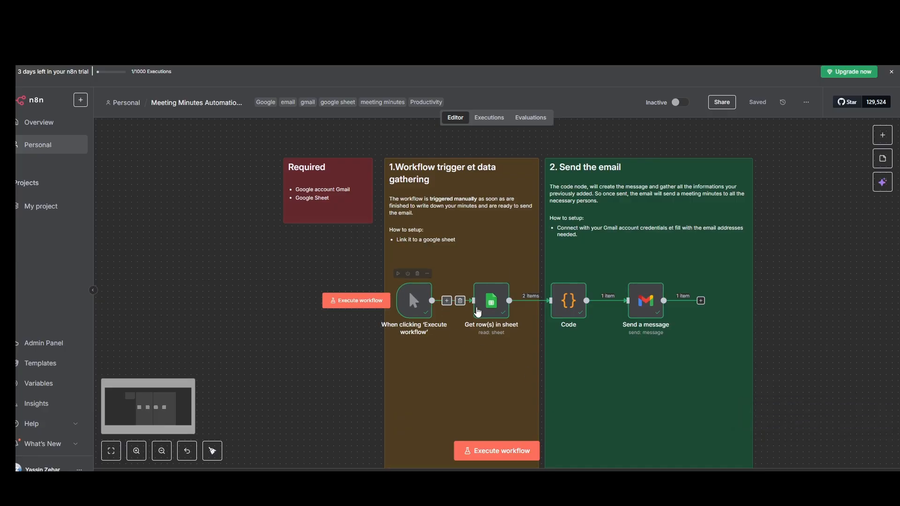
{"action": "double_click", "coordinate": [491, 302]}
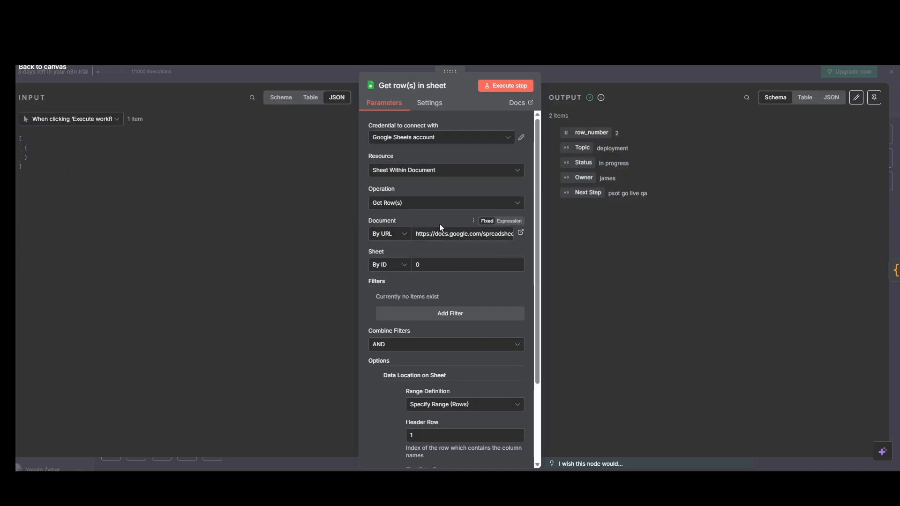
{"action": "scroll", "coordinate": [402, 217], "scroll_direction": "down", "scroll_amount": 1}
{"action": "scroll", "coordinate": [402, 217], "scroll_direction": "down", "scroll_amount": 4}
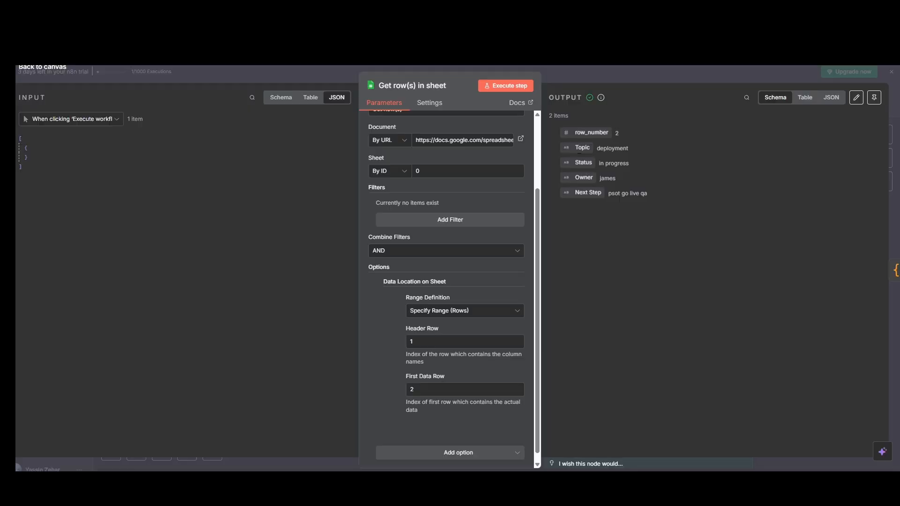
{"action": "scroll", "coordinate": [457, 275], "scroll_direction": "down", "scroll_amount": 1}
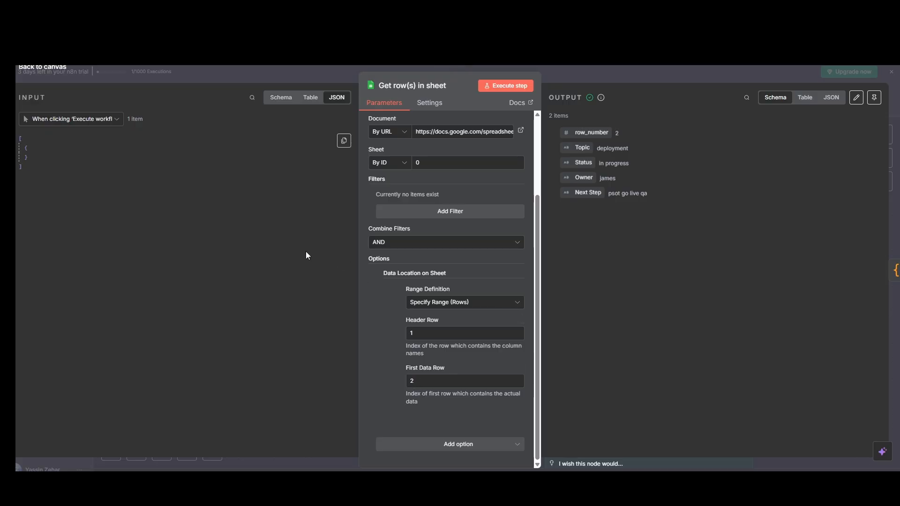
{"action": "left_click", "coordinate": [55, 68]}
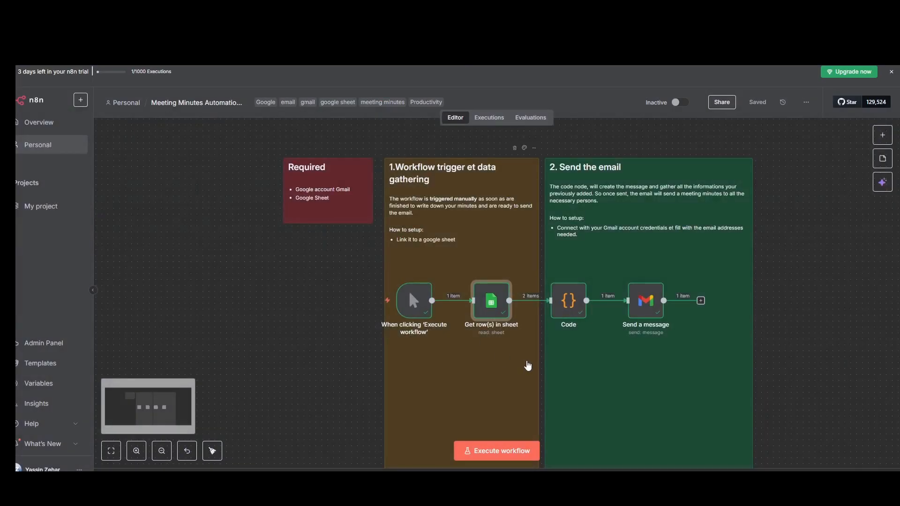
Review the Code node's JavaScript and the Send a message node's recipient, subject and HTML message settings, ending on the canvas.
{"action": "double_click", "coordinate": [570, 299]}
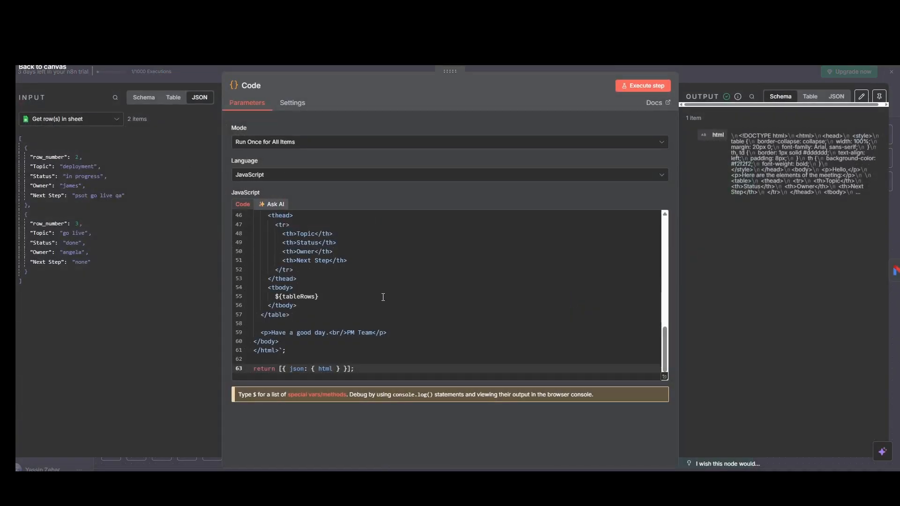
{"action": "scroll", "coordinate": [370, 295], "scroll_direction": "up", "scroll_amount": 9}
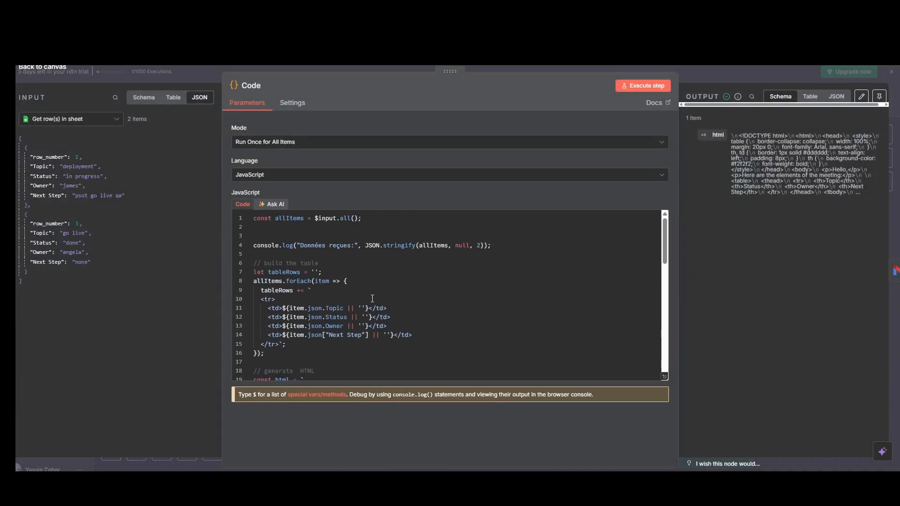
{"action": "scroll", "coordinate": [414, 291], "scroll_direction": "down", "scroll_amount": 9}
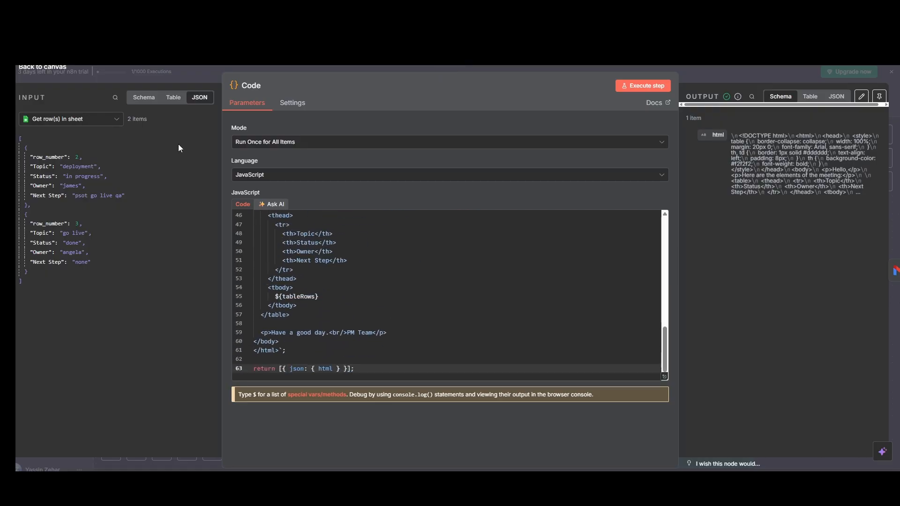
{"action": "left_click", "coordinate": [62, 67]}
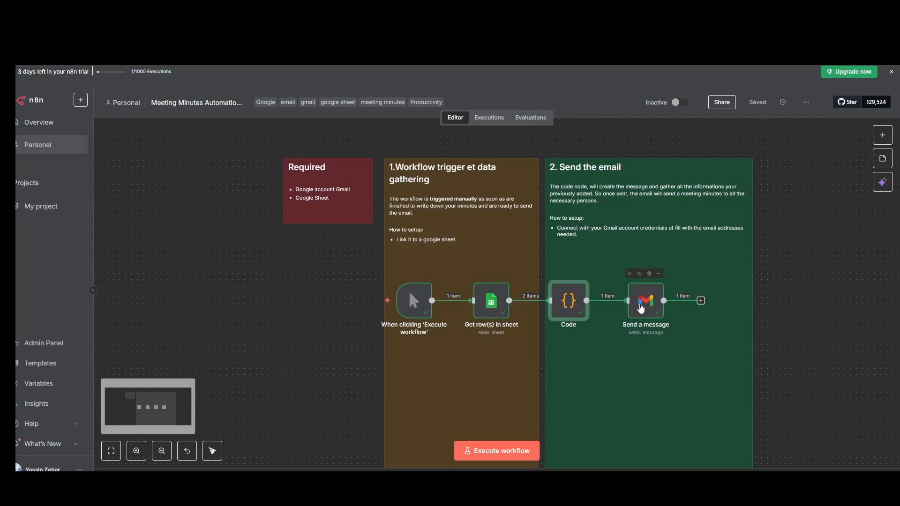
{"action": "double_click", "coordinate": [638, 304]}
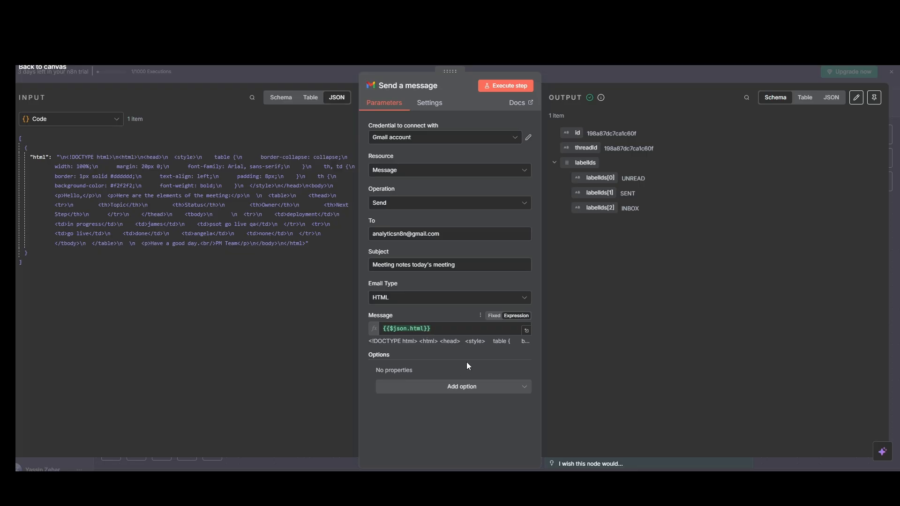
{"action": "left_click", "coordinate": [49, 74]}
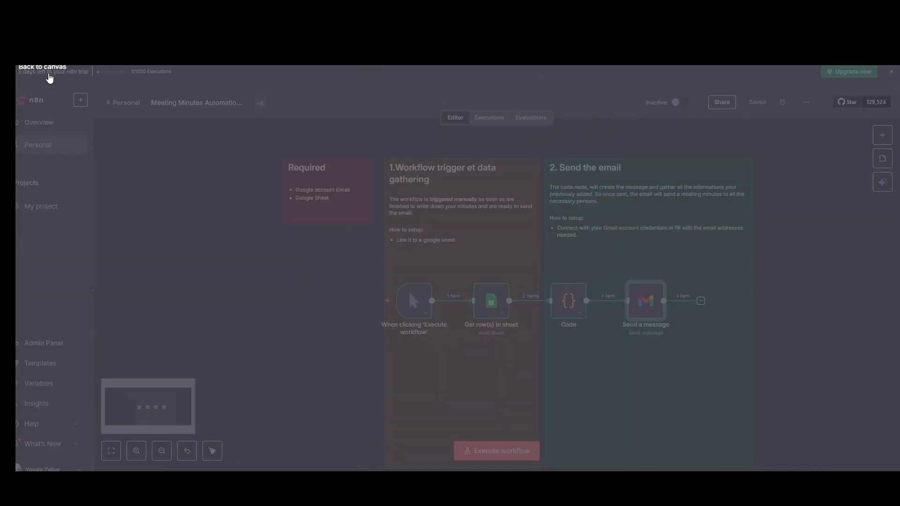